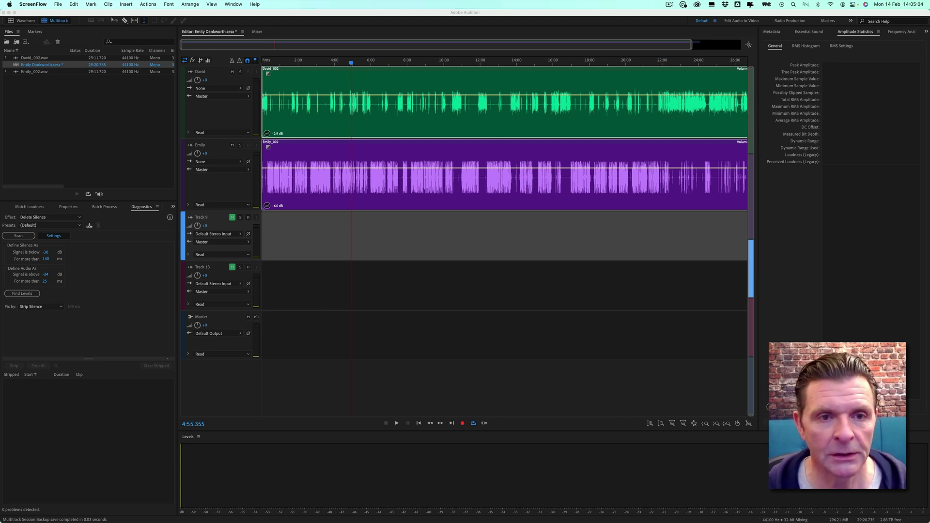
- Locate a silent passage near 6:07 in the first voice track and another near 7:45 in the second
left_click(373, 104)
scroll(373, 103, "up", 3)
left_click(372, 104)
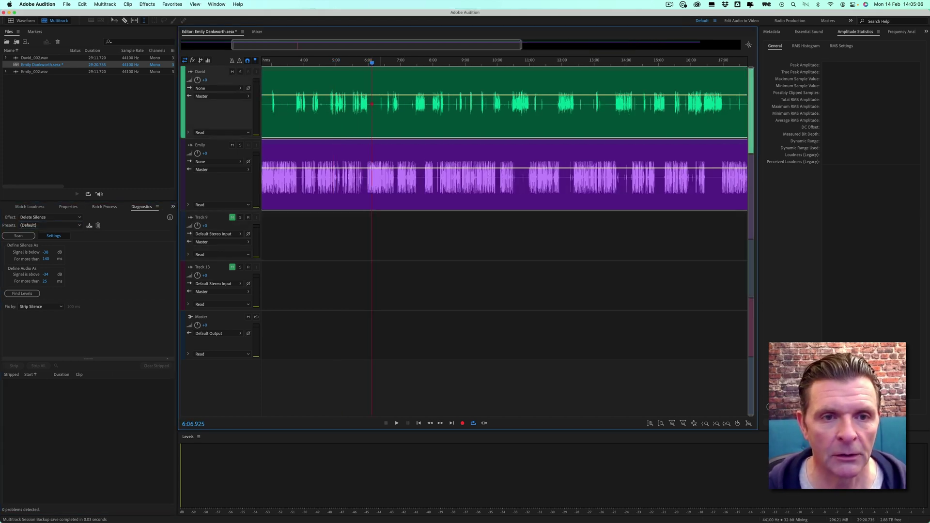
left_click(425, 178)
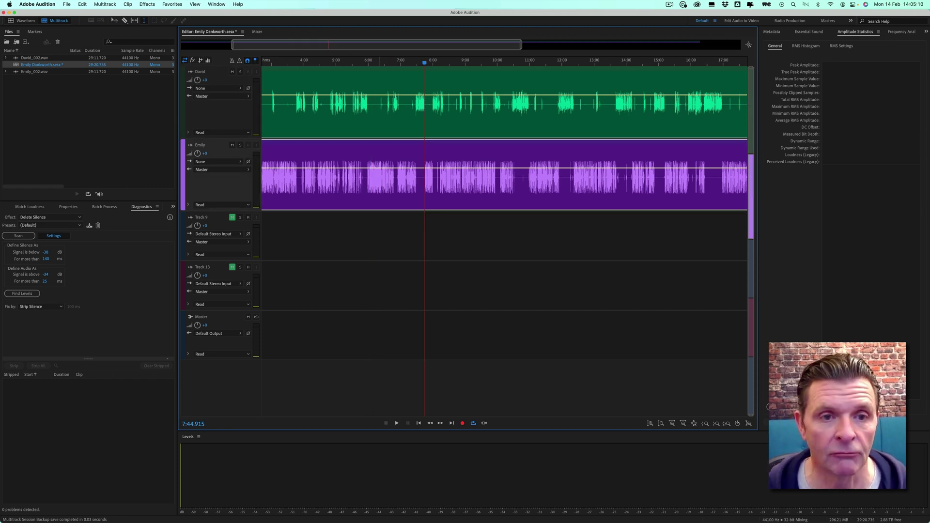
- Try splitting both voice clips at about 6:07 with the Razor tool, and undo the split
key("r")
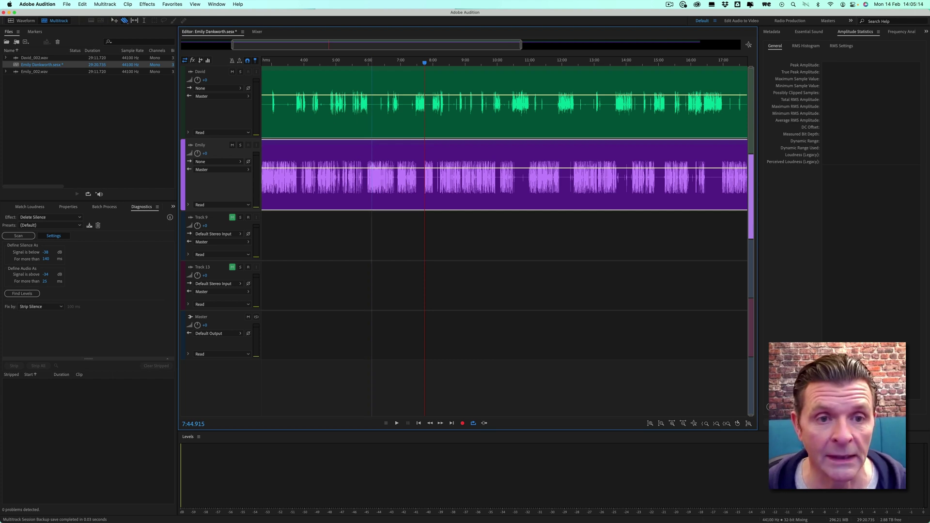
left_click(372, 111)
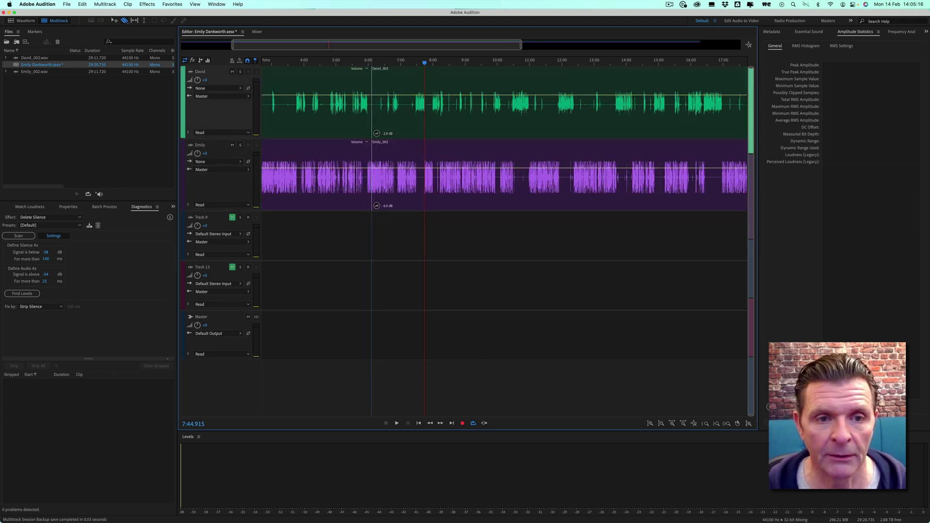
key("super+z")
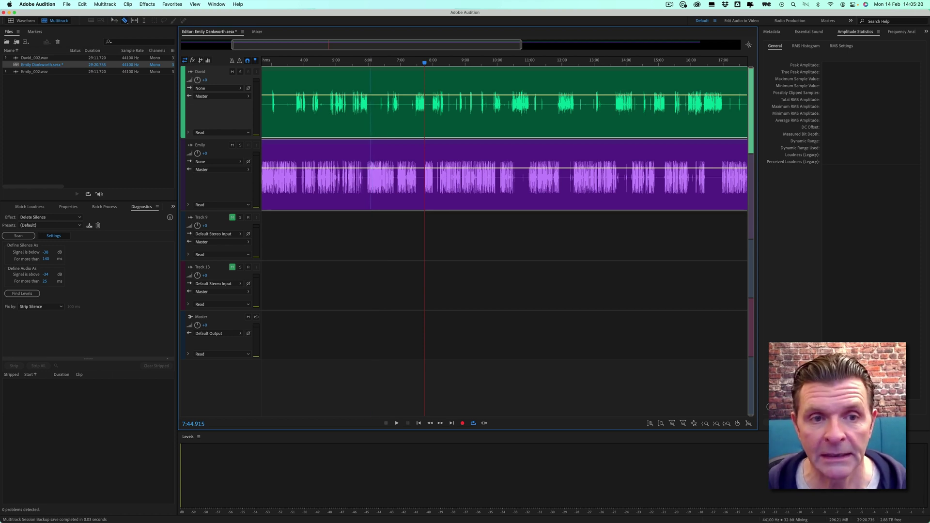
- Try cutting out and deleting a short section of the first voice clip just after 6:00
left_click(371, 199)
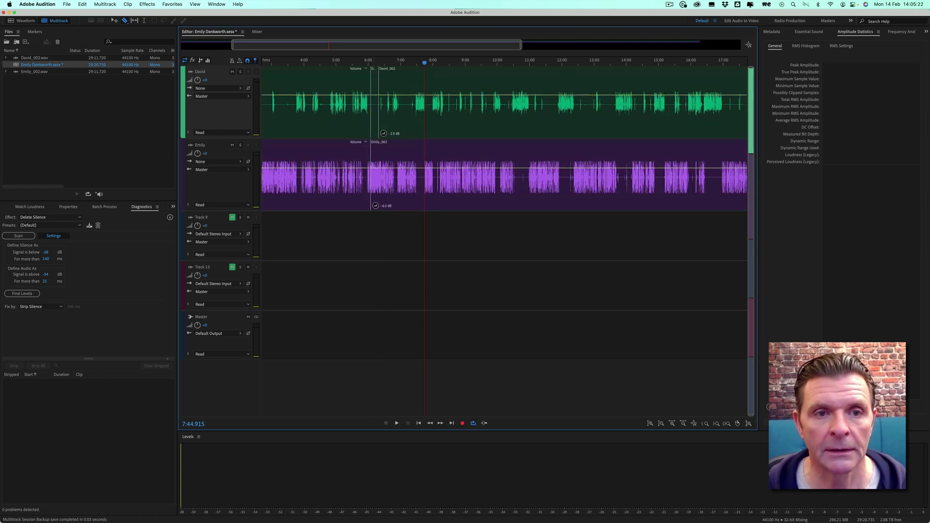
left_click(374, 69)
key("Delete")
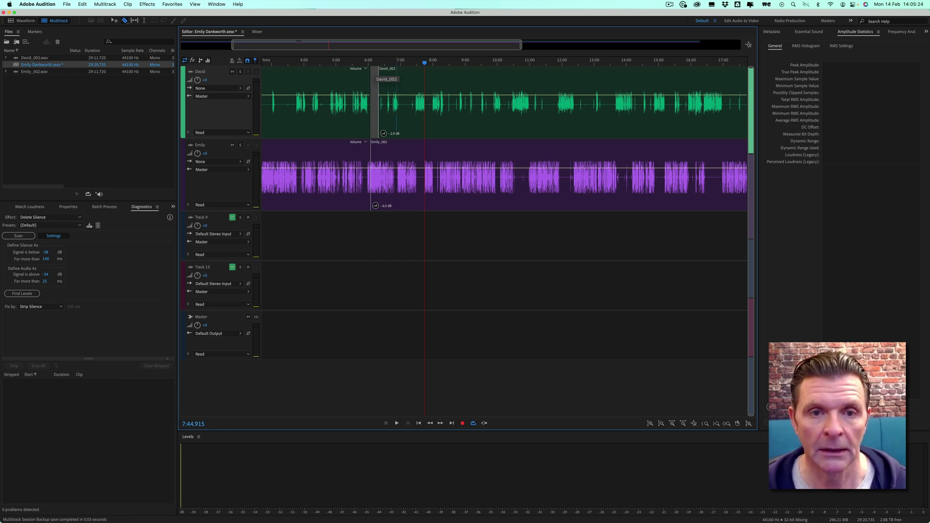
- Undo the deletion and all razor splits, and return to the Time Selection tool
key("backslash")
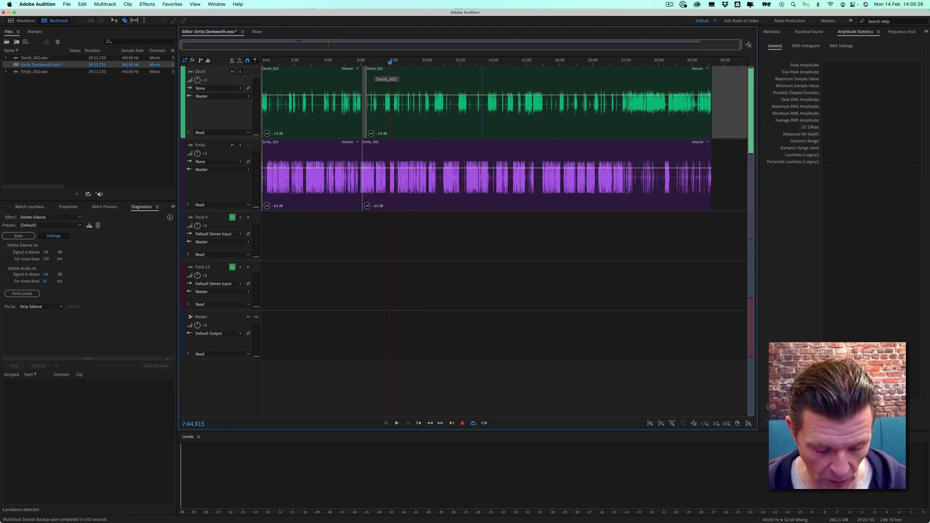
key("super+z")
key("super+z")
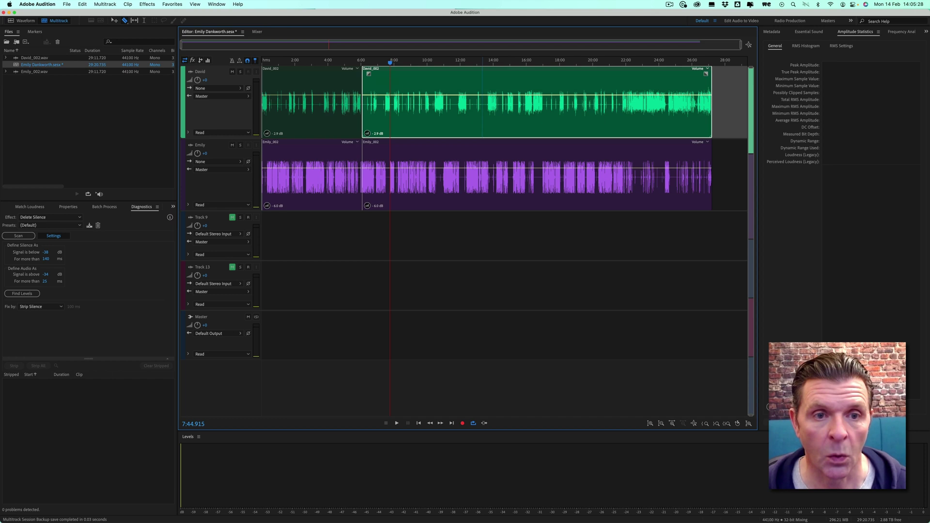
key("super+z")
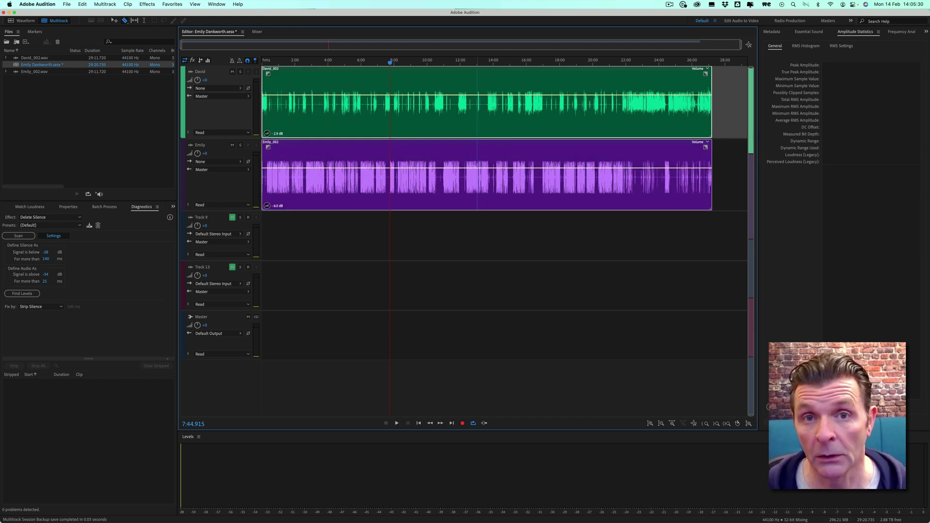
key("t")
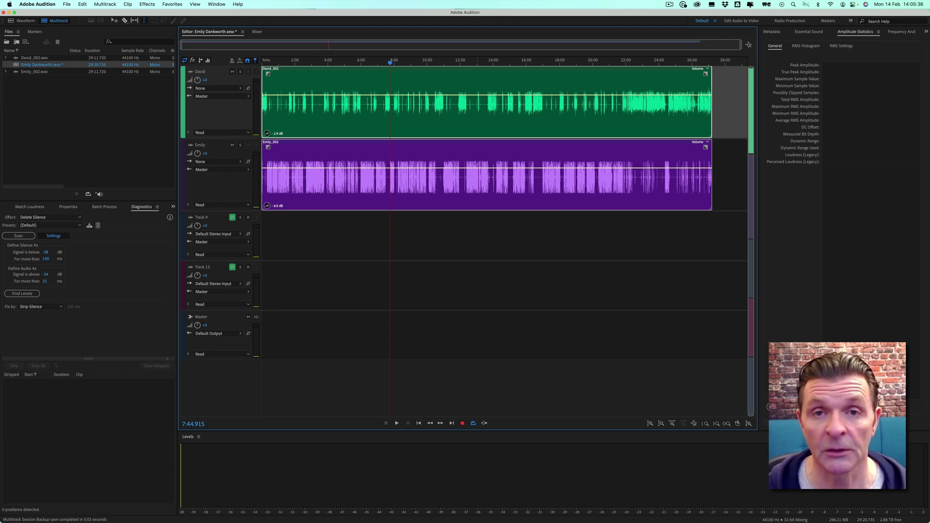
- Set up Diagnostics with the Delete Silence effect and the Clean Up Podcast Settings preset
left_click(213, 5)
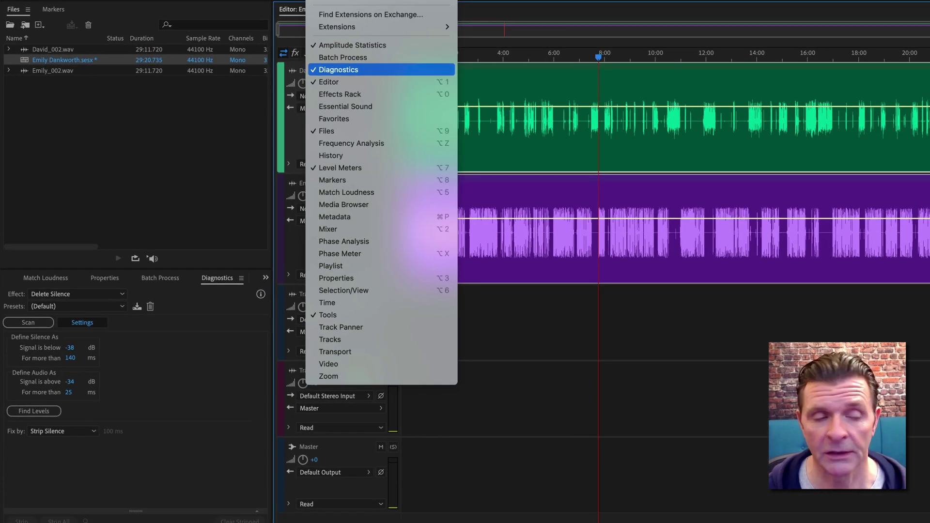
left_click(339, 69)
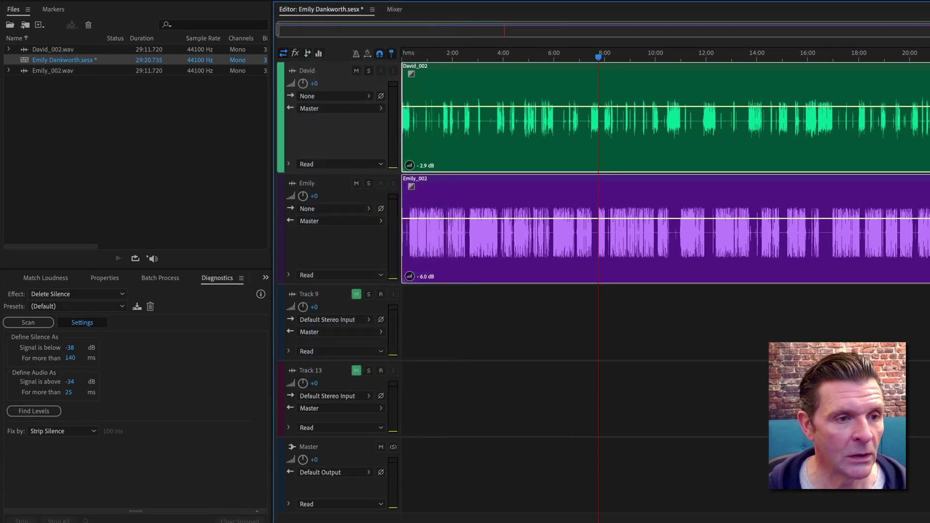
left_click(122, 294)
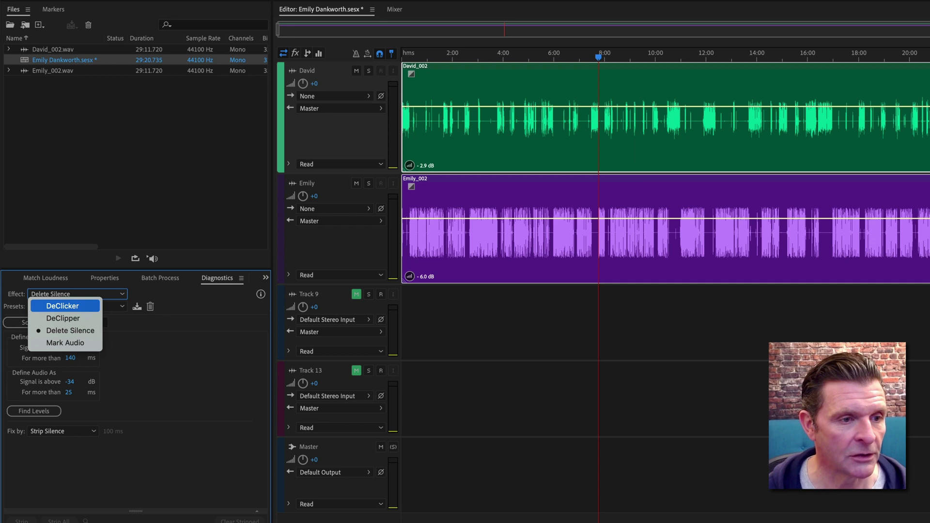
left_click(71, 331)
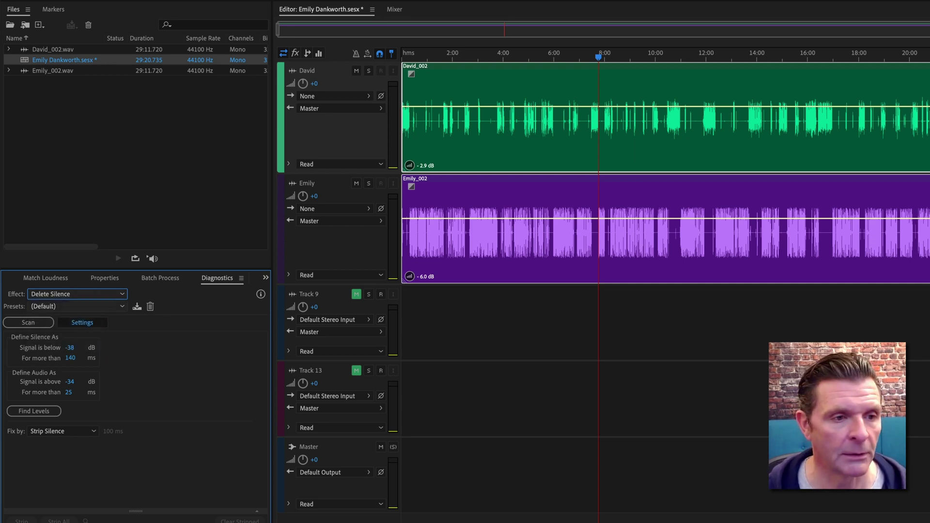
left_click(116, 306)
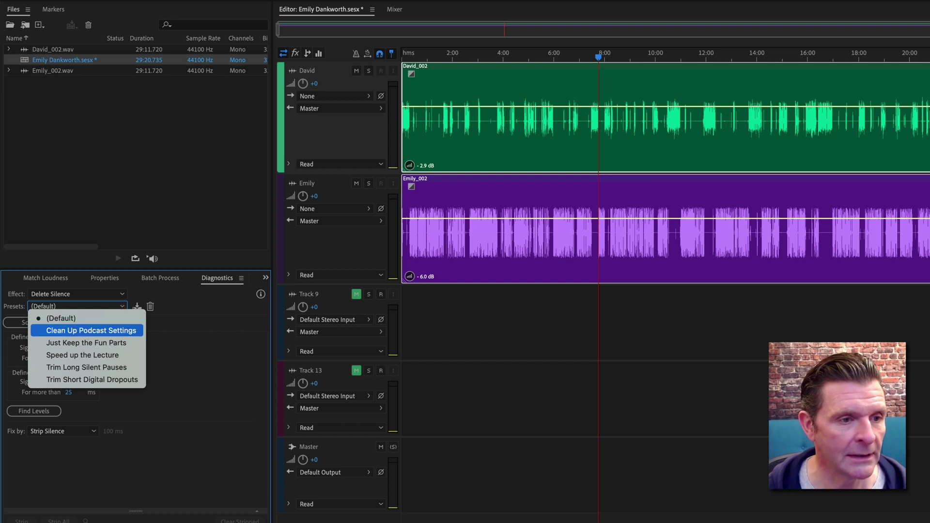
left_click(100, 331)
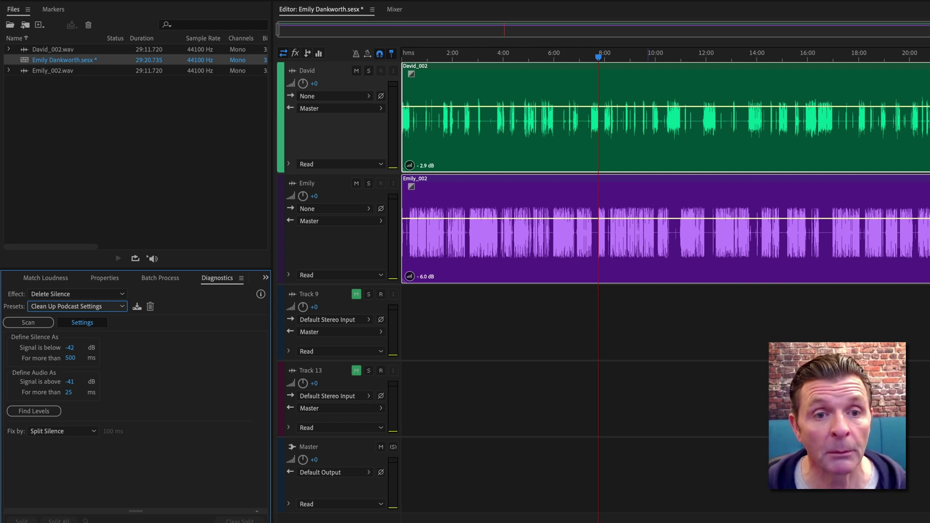
- Open the first voice clip as a waveform and measure the amplitude statistics of its silence from 6:00 to about 6:20
scroll(559, 122, "up", 5)
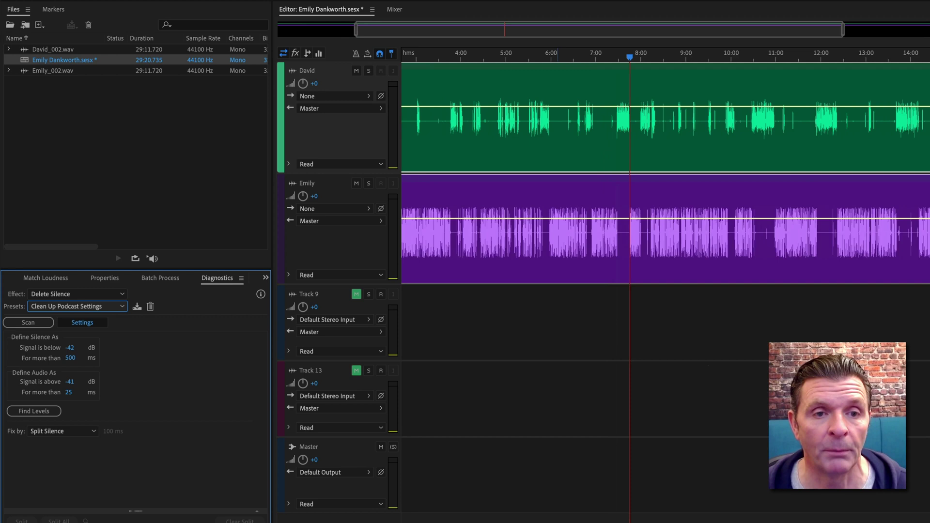
left_click(559, 121)
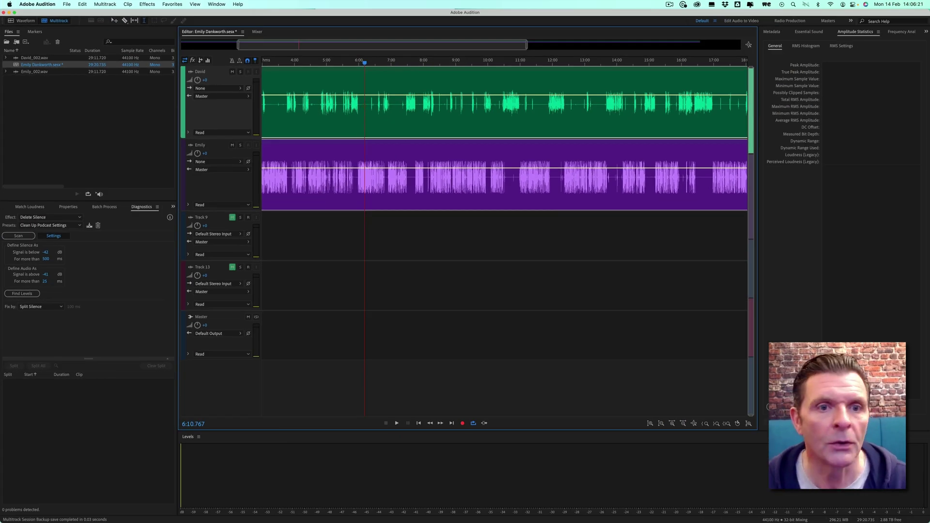
double_click(364, 106)
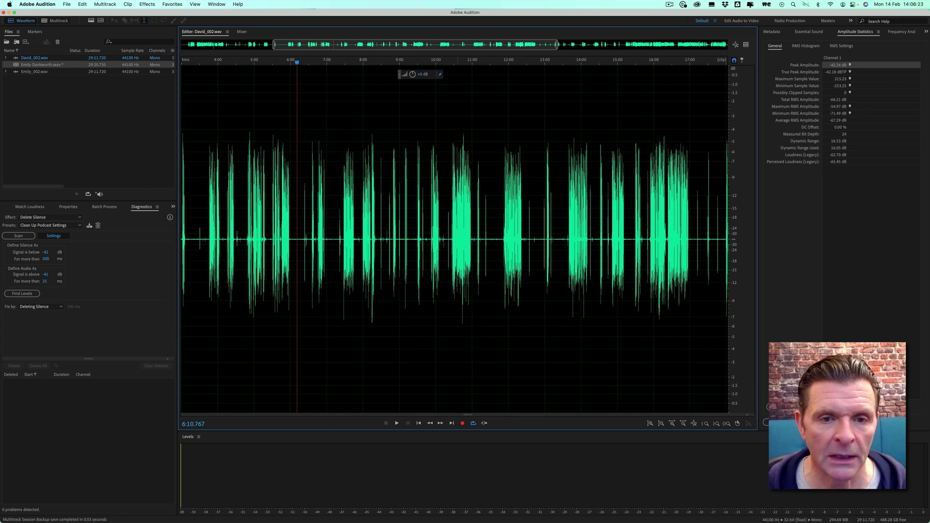
key("equal")
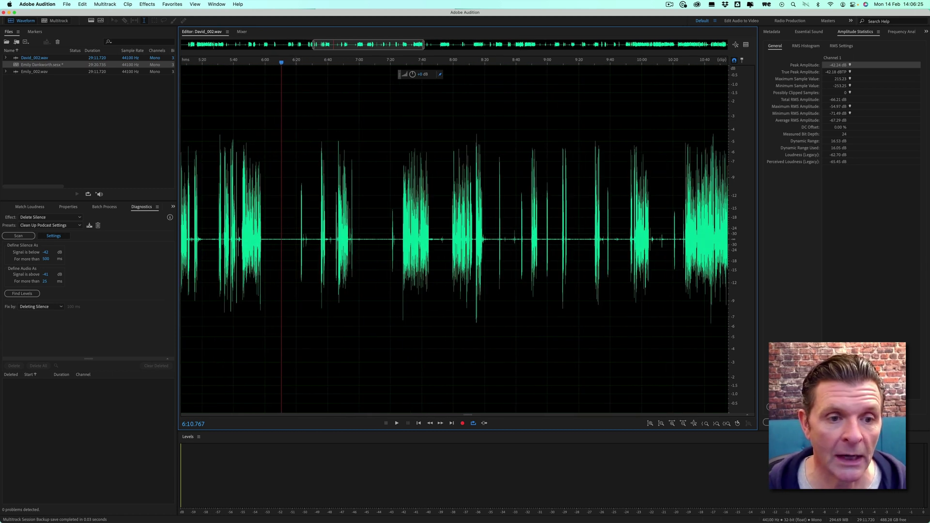
left_click_drag(296, 208, 265, 208)
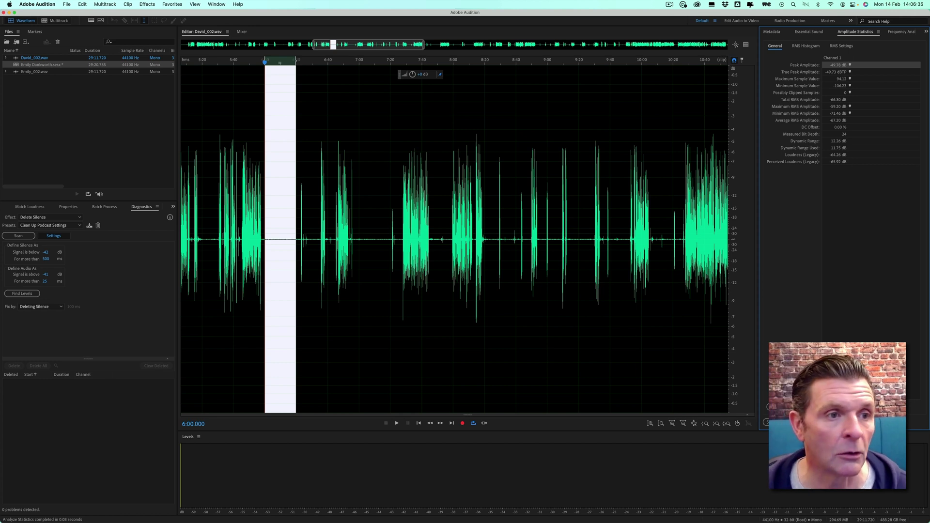
- Open the second voice clip from the session as a waveform and scan the amplitude statistics of its silence from 7:31 to about 7:40
double_click(42, 64)
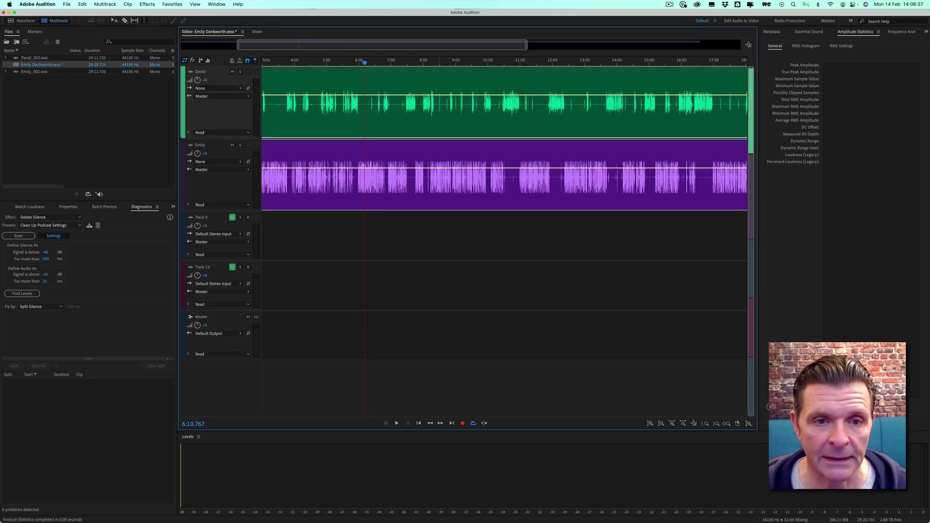
scroll(439, 179, "up", 5)
double_click(361, 185)
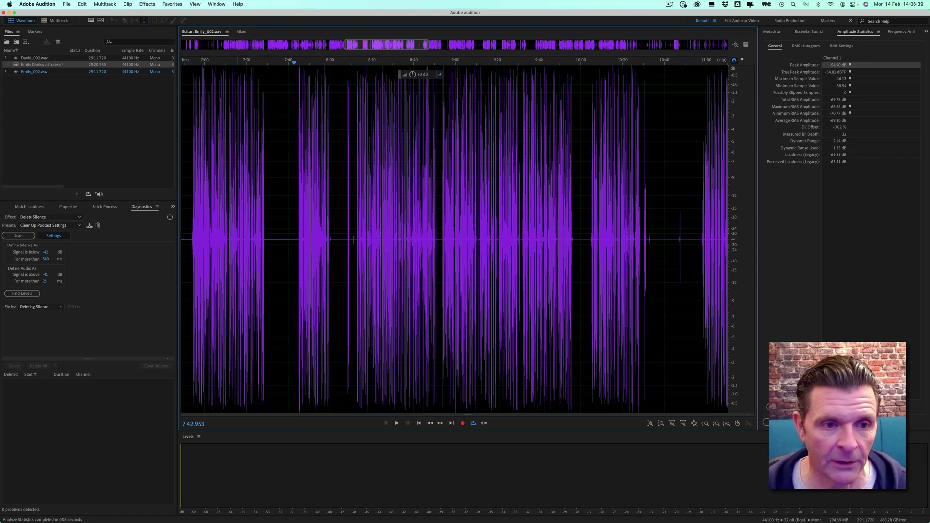
left_click_drag(287, 240, 270, 240)
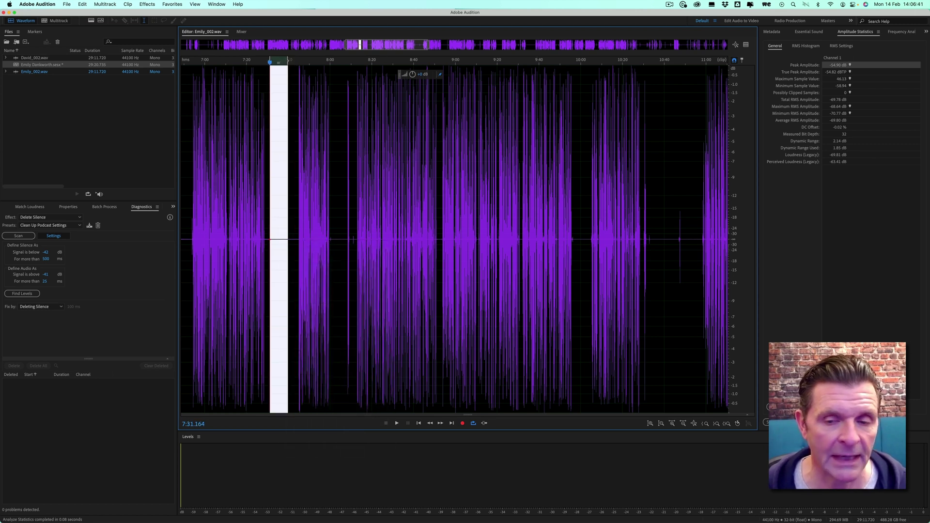
left_click(780, 422)
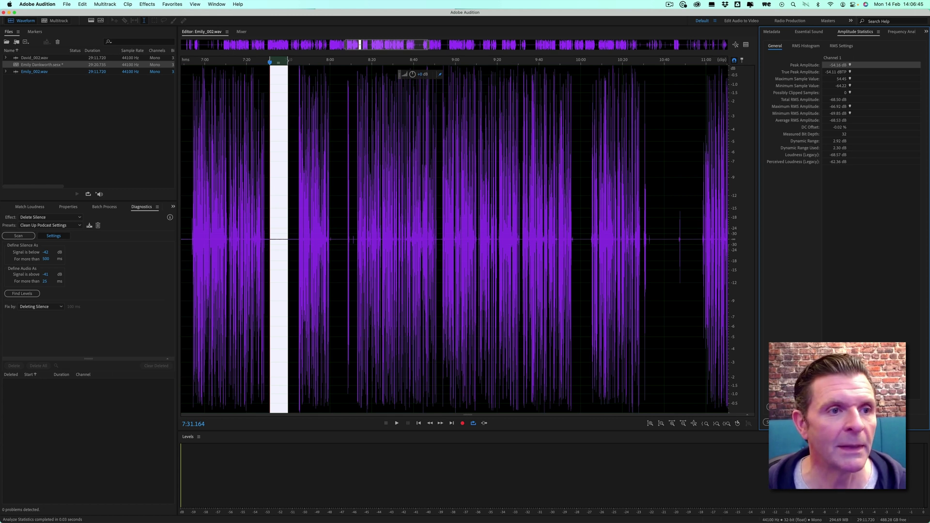
- Back in the multitrack session, define silence as signal below -55 dB and audio as signal above -54 dB for Delete Silence
double_click(42, 65)
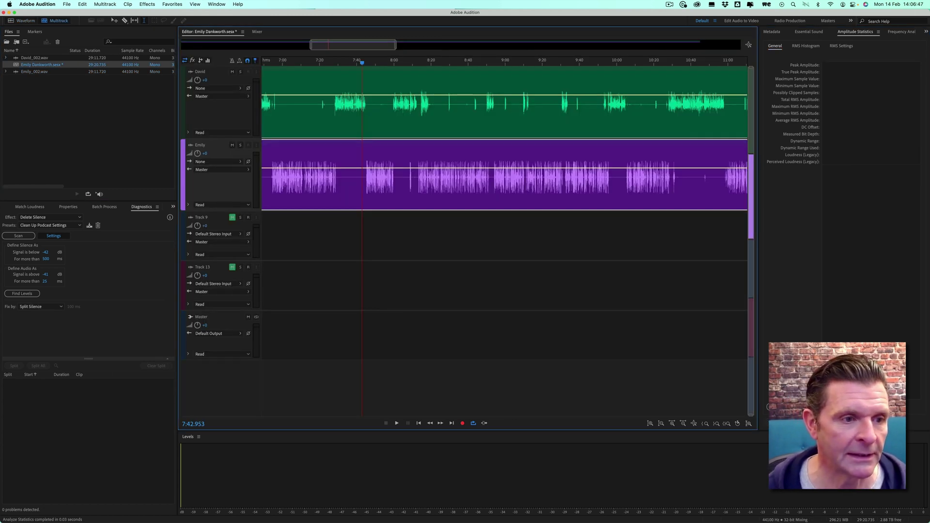
left_click(45, 252)
type("-54")
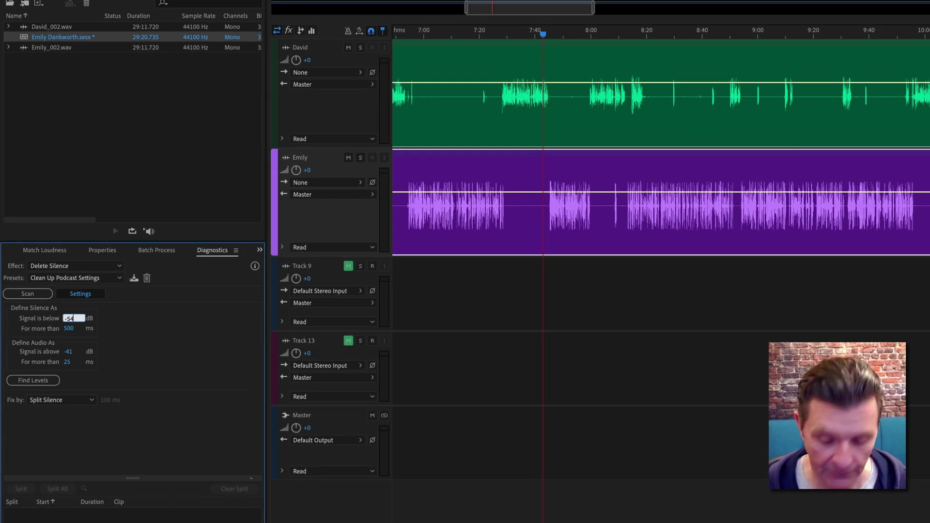
key("BackSpace")
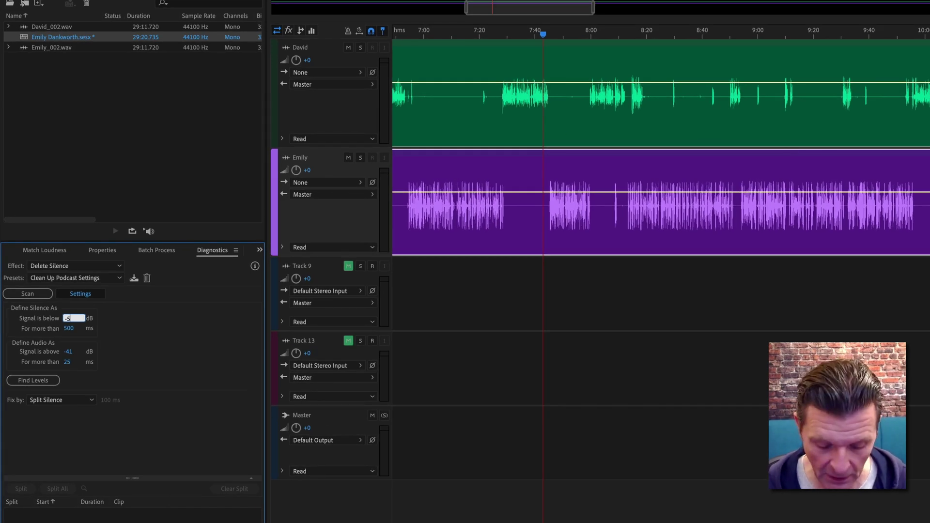
type("5")
key("Return")
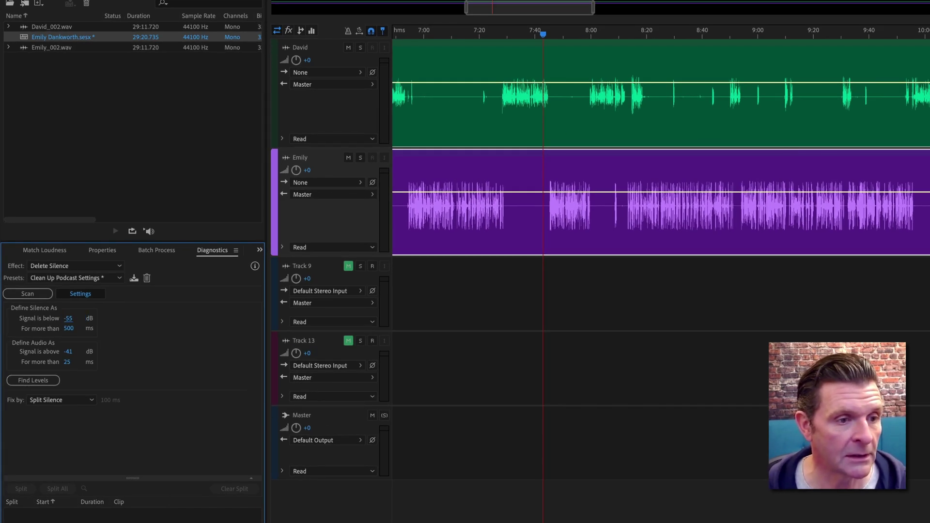
left_click(68, 352)
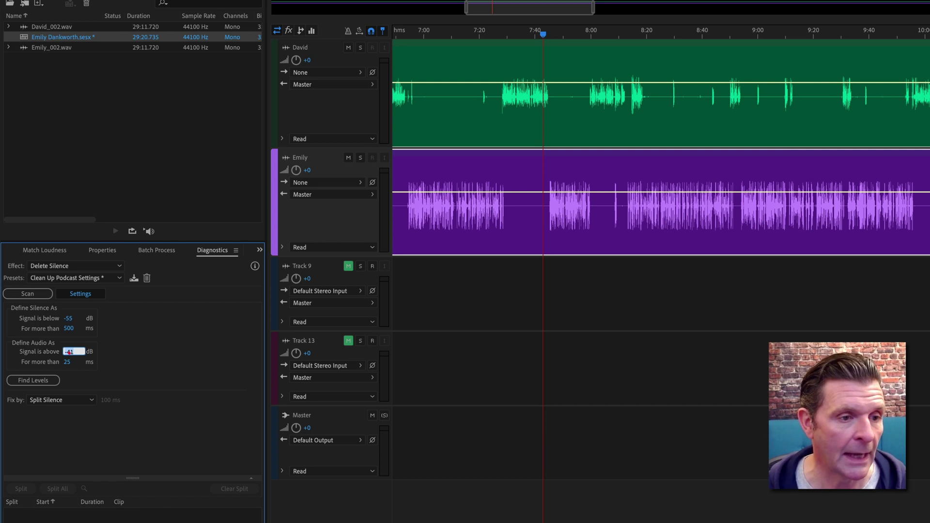
type("-54")
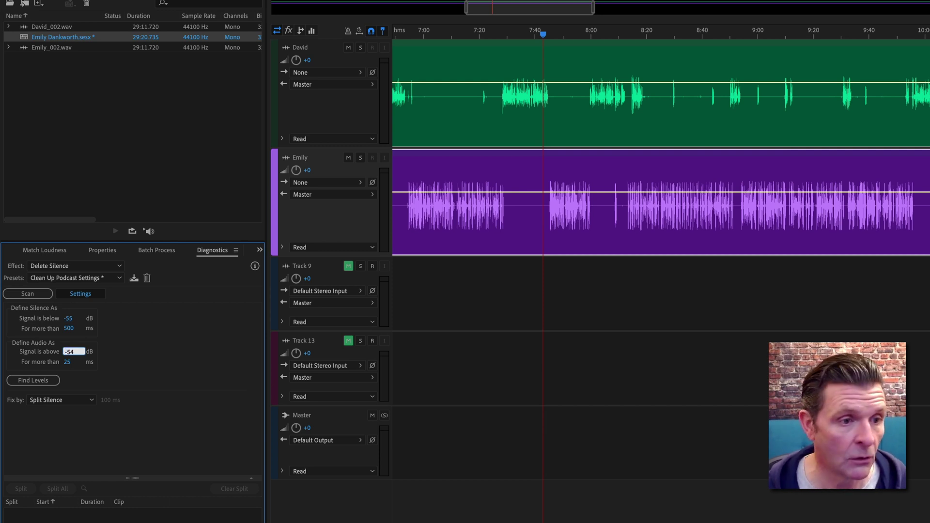
left_click(155, 359)
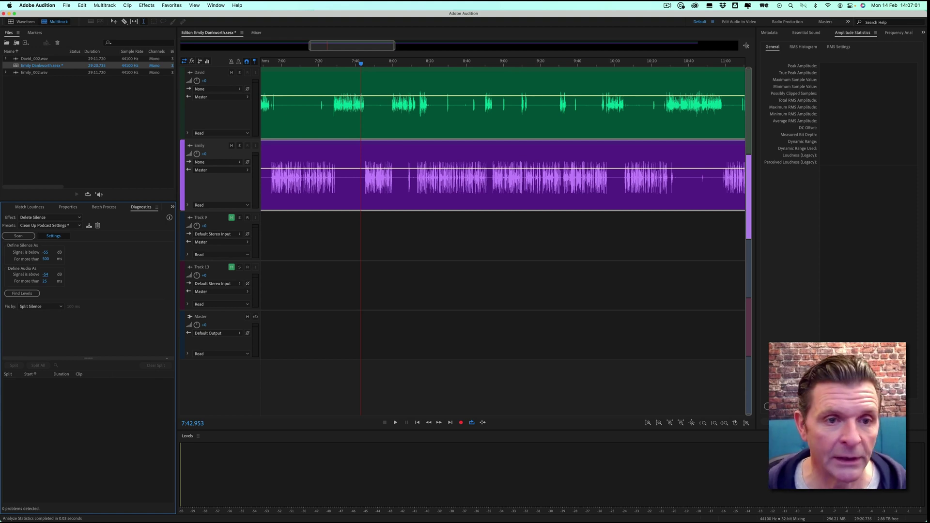
- Select all clips on both voice tracks and scan them for silence with Delete Silence
scroll(423, 232, "down", 5)
left_click(422, 232)
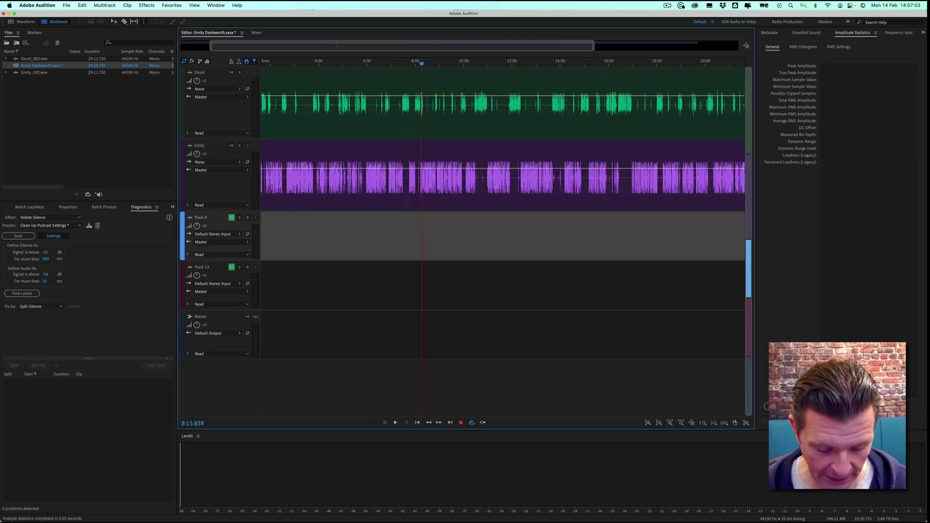
key("super+a")
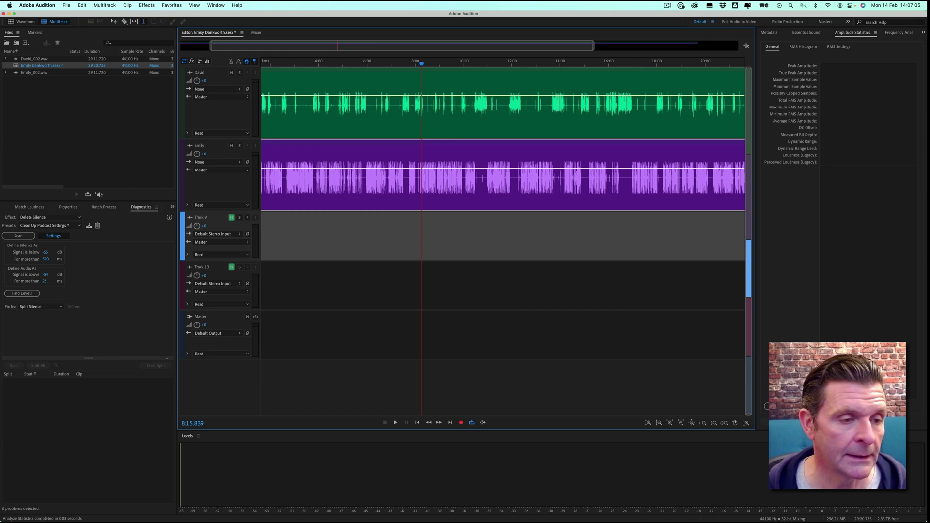
left_click(18, 236)
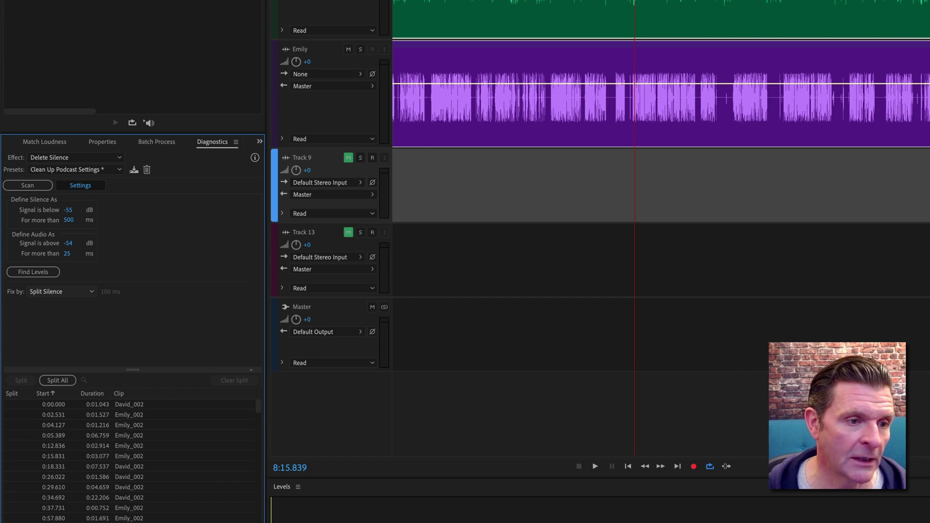
- Try Strip Silence as the fix method, return to Split Silence, and split all the detected silences
left_click(61, 292)
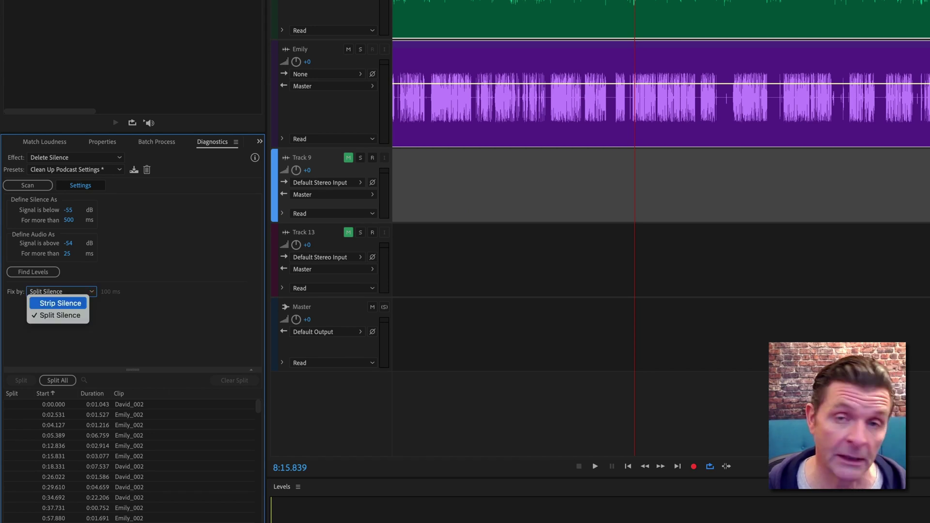
left_click(60, 303)
left_click(61, 291)
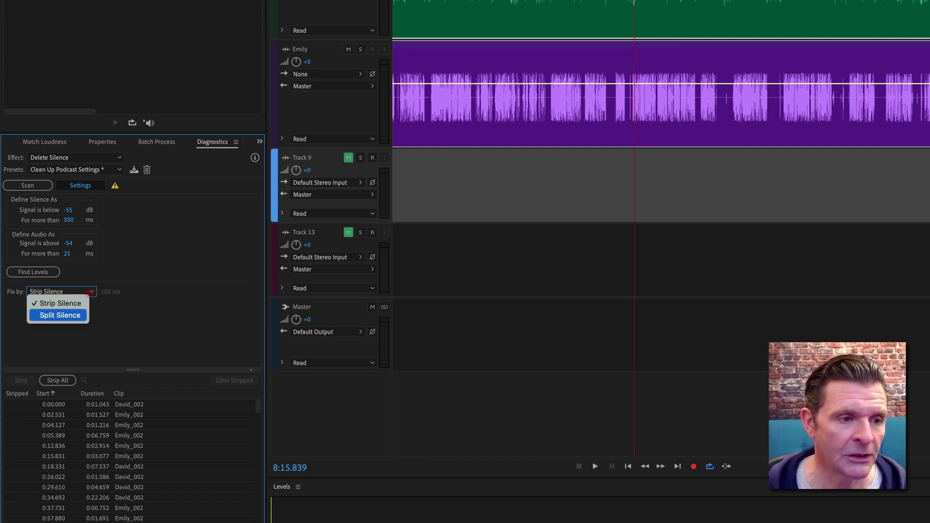
left_click(65, 315)
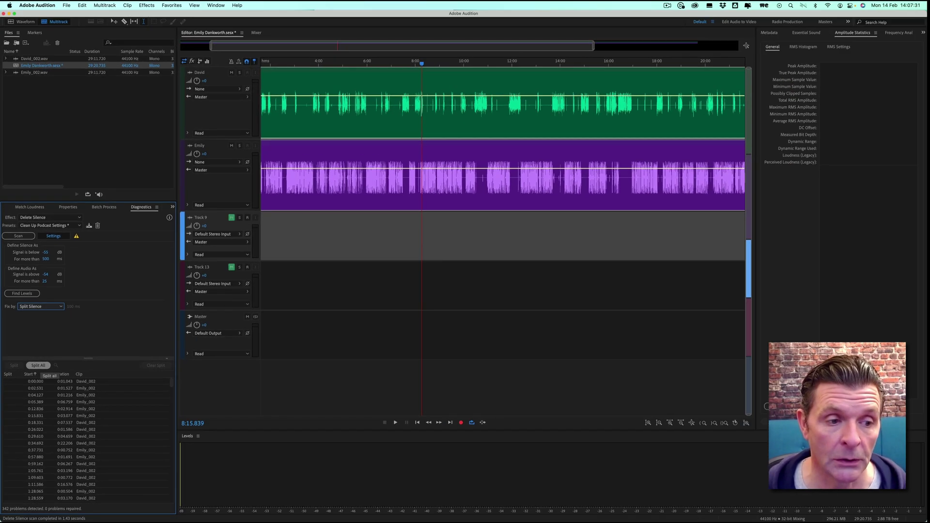
left_click(38, 366)
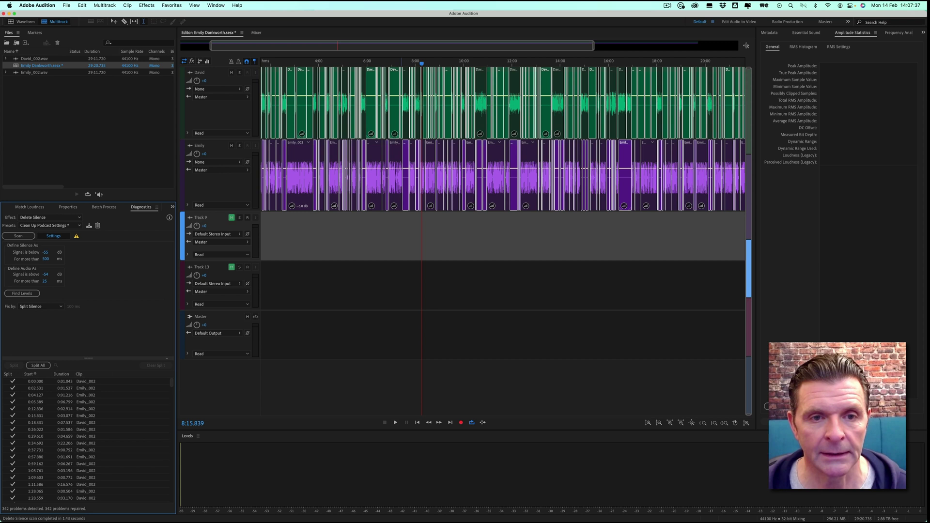
- Move the selected silent segments from the two voice tracks down onto Track 9 and Track 13
scroll(408, 160, "up", 5)
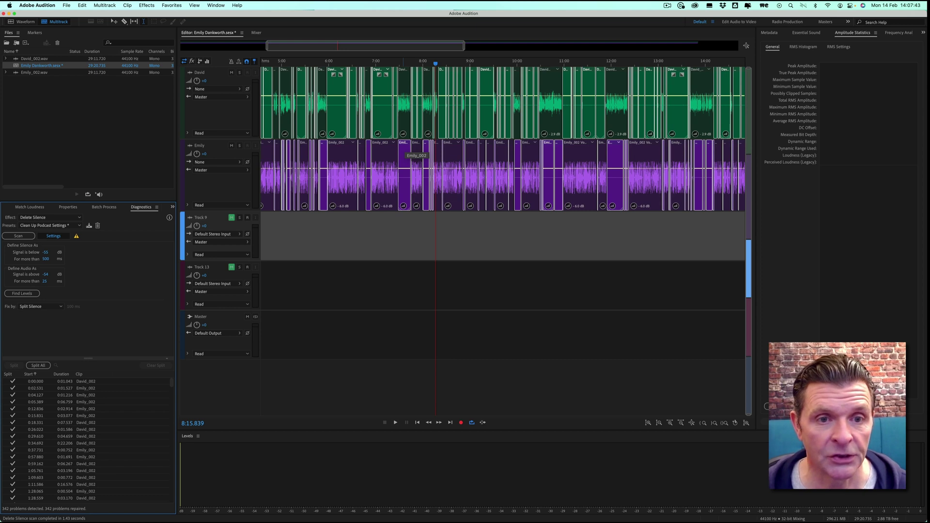
right_click(403, 145)
left_click(404, 174)
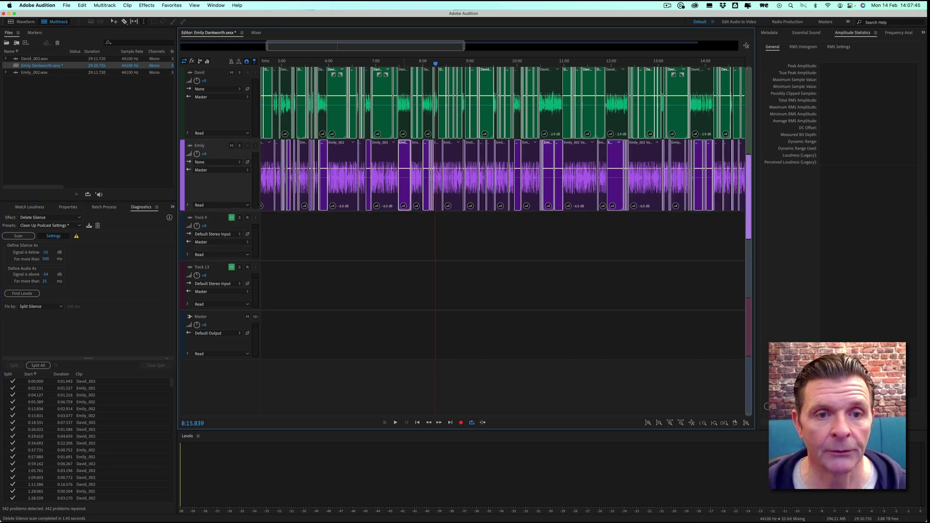
left_click_drag(405, 174, 406, 280)
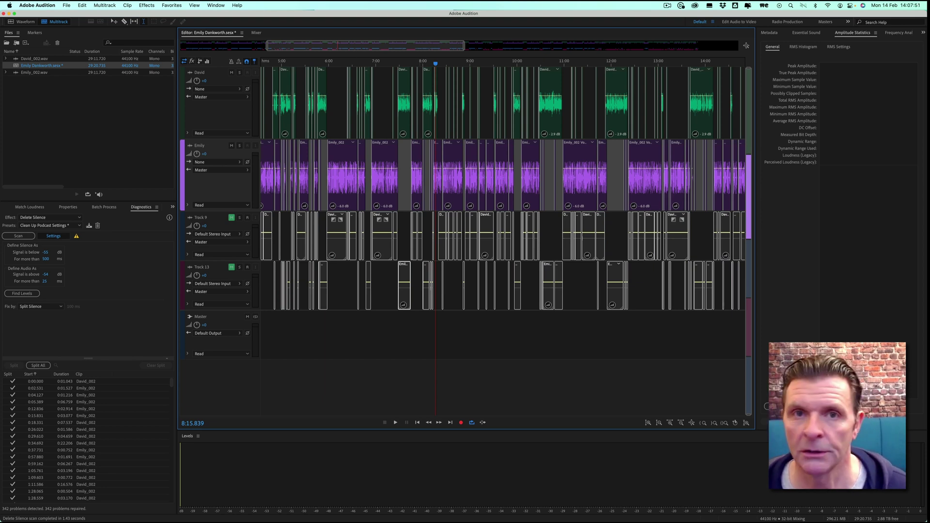
- Examine the split clips around 7:00 to 7:30 and play the session near 7:26
scroll(407, 279, "up", 5)
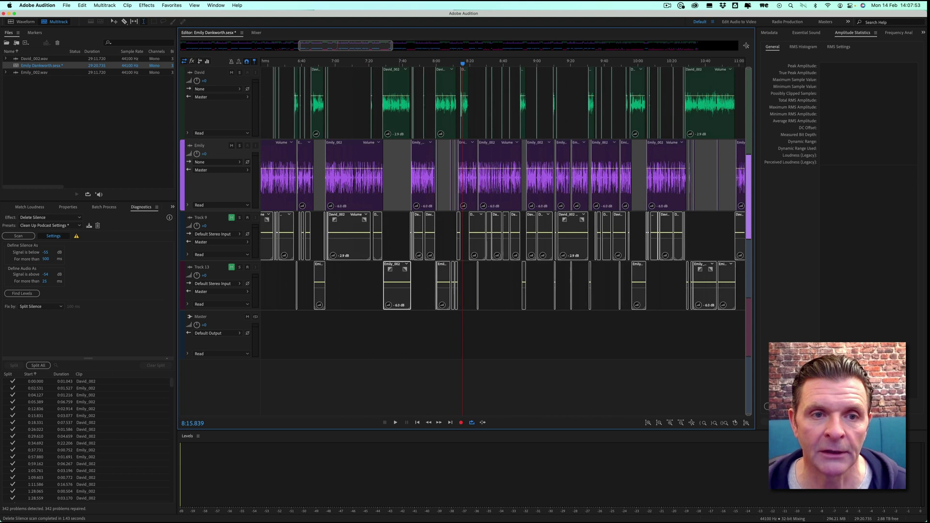
scroll(406, 279, "left", 2)
scroll(319, 280, "up", 5)
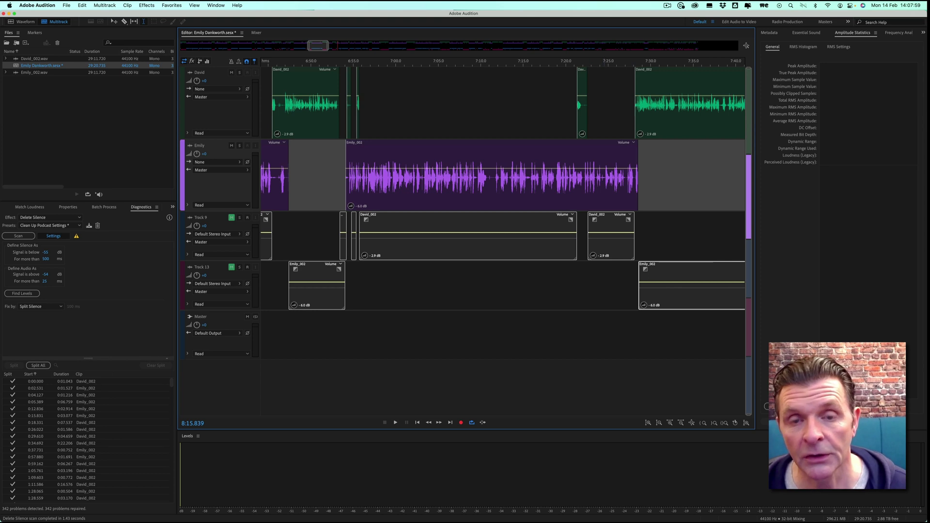
key("space")
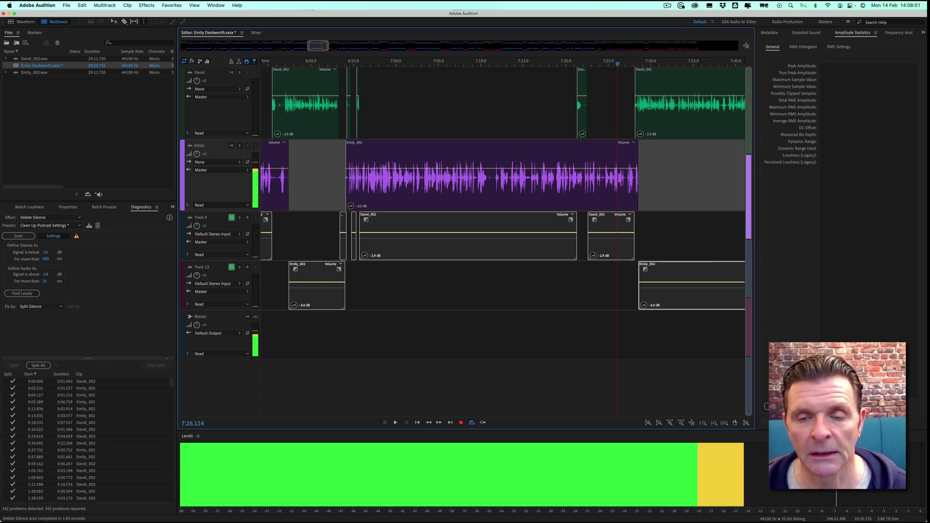
key("space")
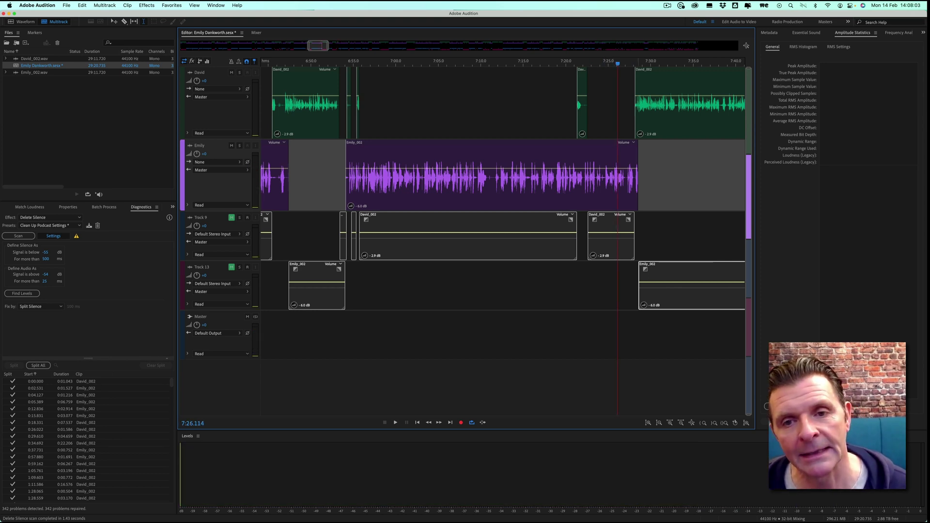
- Extend the end of the second voice track's clip near 7:28 slightly and play across that edge
left_click_drag(638, 181, 641, 180)
left_click(38, 365)
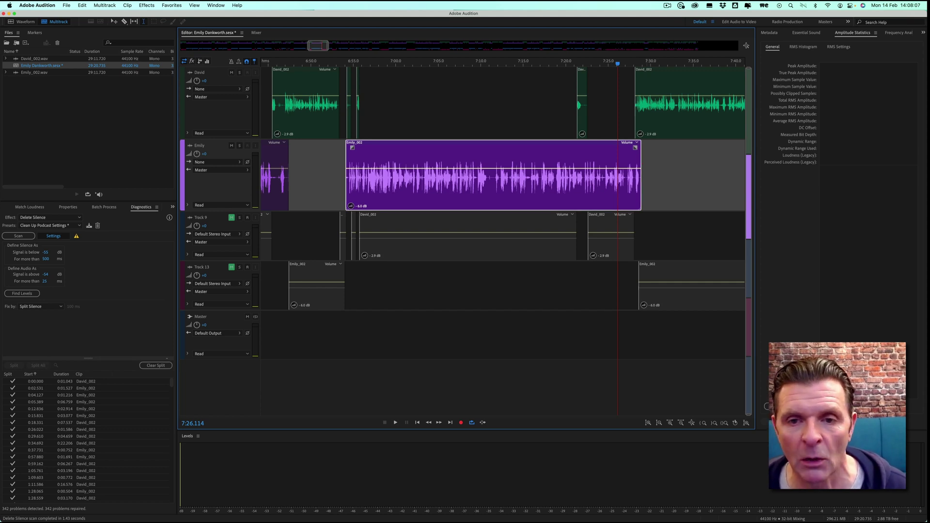
key("space")
key("space")
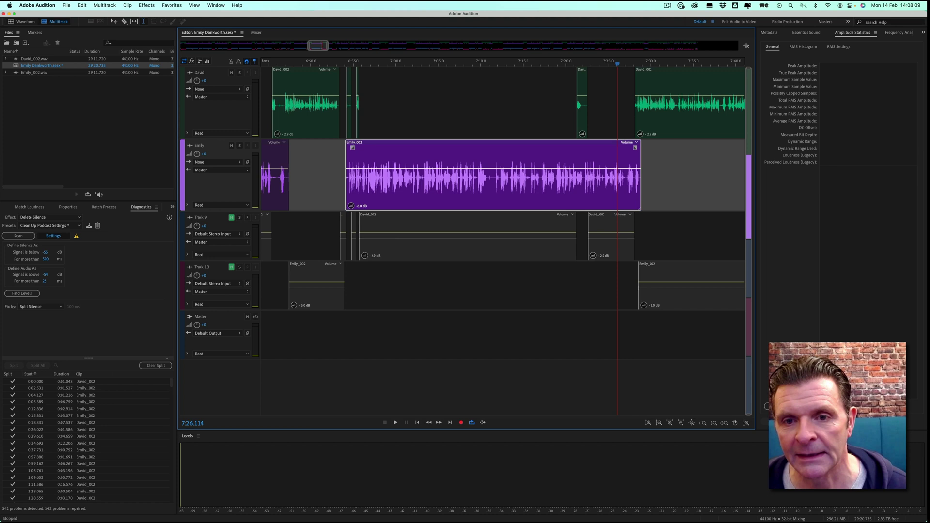
key("space")
key("space")
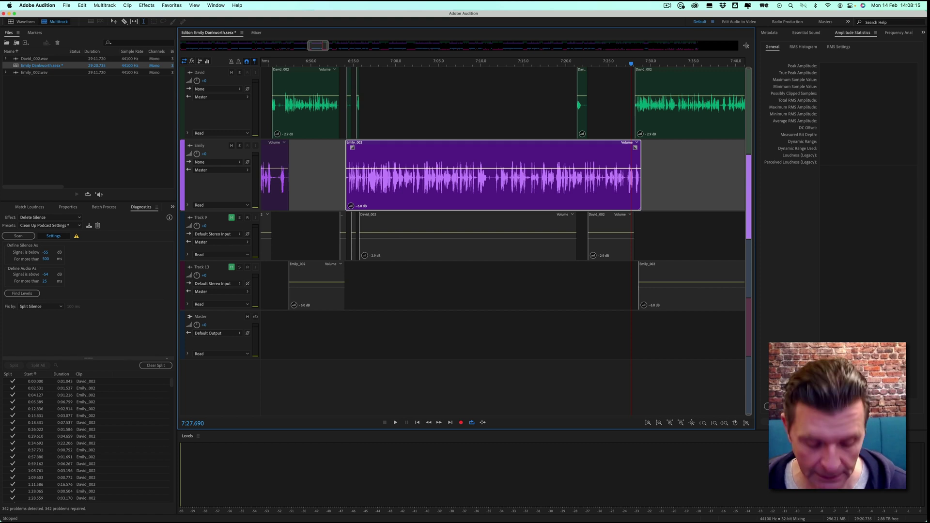
- Undo the clip extension, the move of the silent segments and the silence splits
left_click(418, 286)
key("super+z")
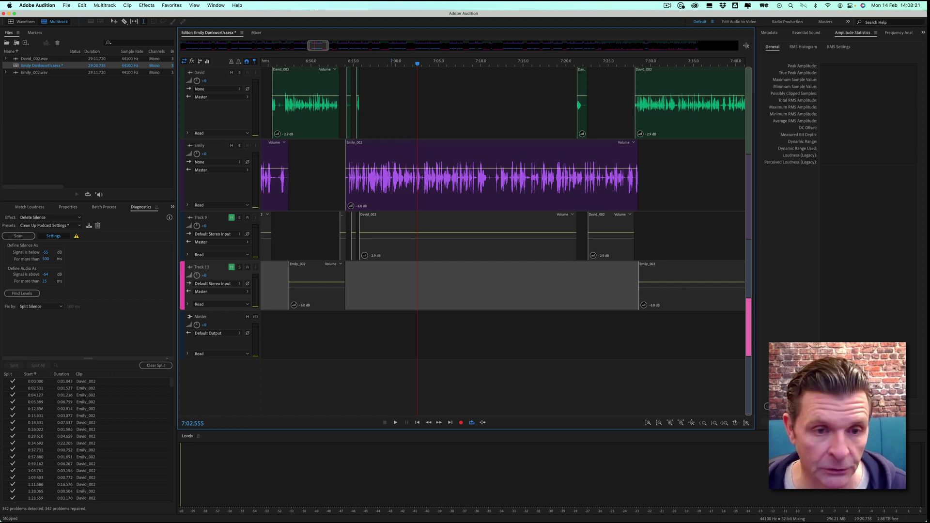
key("super+z")
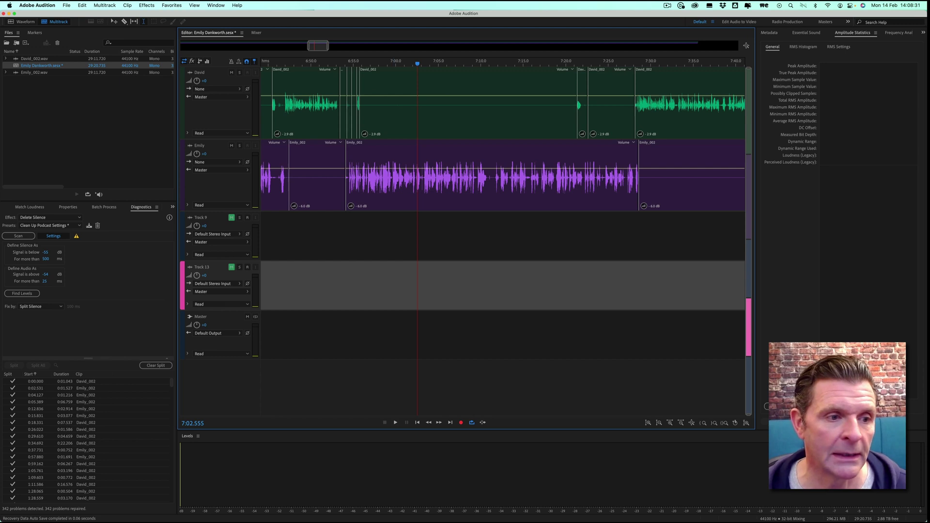
- Set the Delete Silence fix method to Strip Silence and rescan the session for silence
left_click(40, 306)
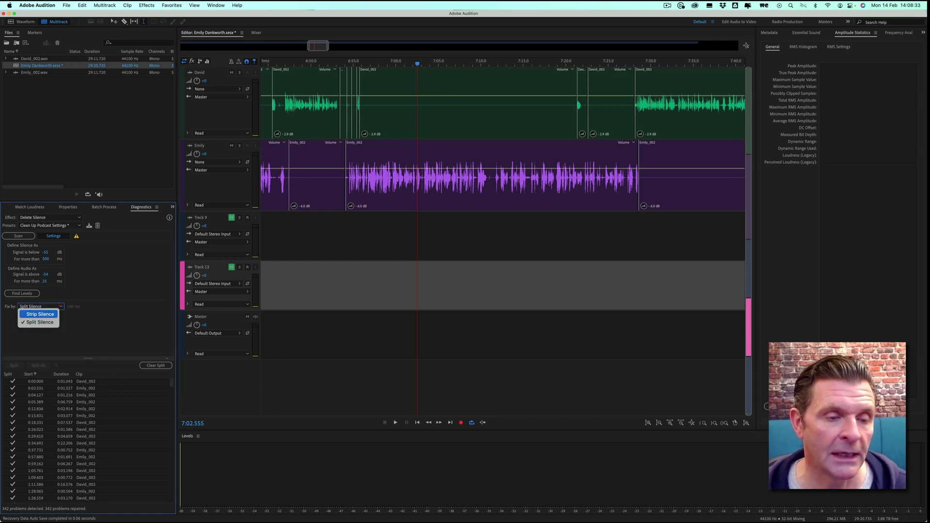
left_click(40, 315)
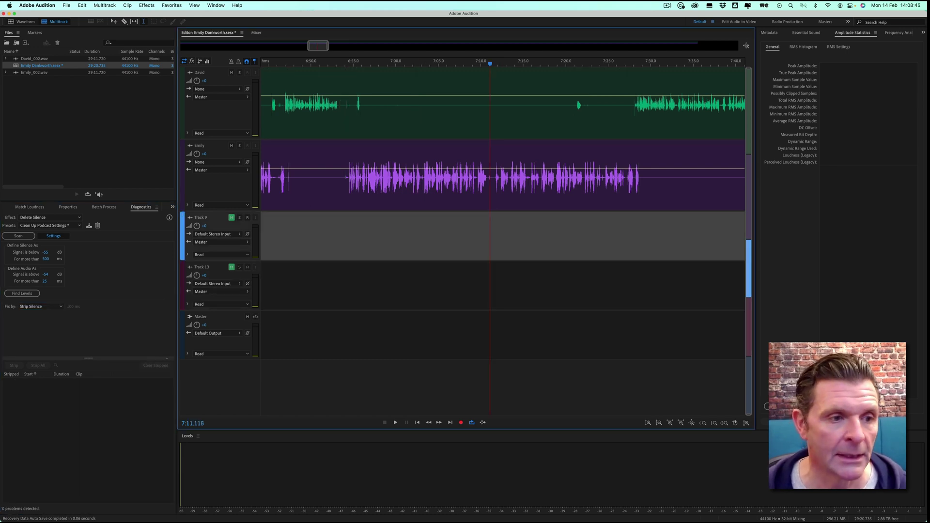
left_click(25, 236)
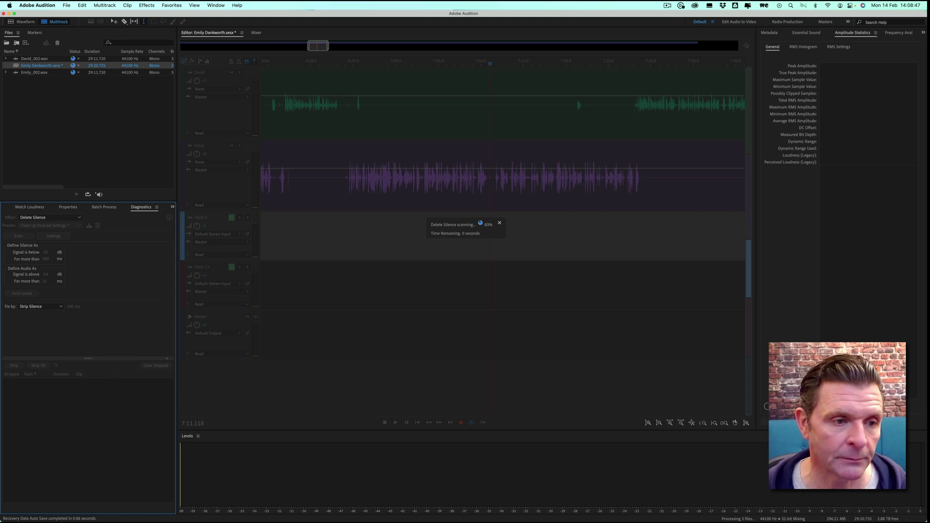
- Select all clips in the session and strip all the detected silences using Strip Silence
left_click(425, 226)
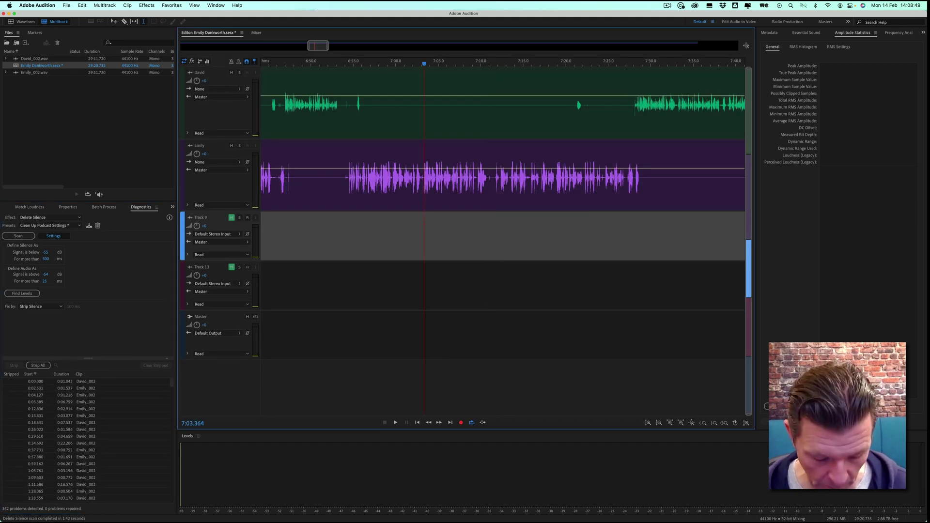
key("super+a")
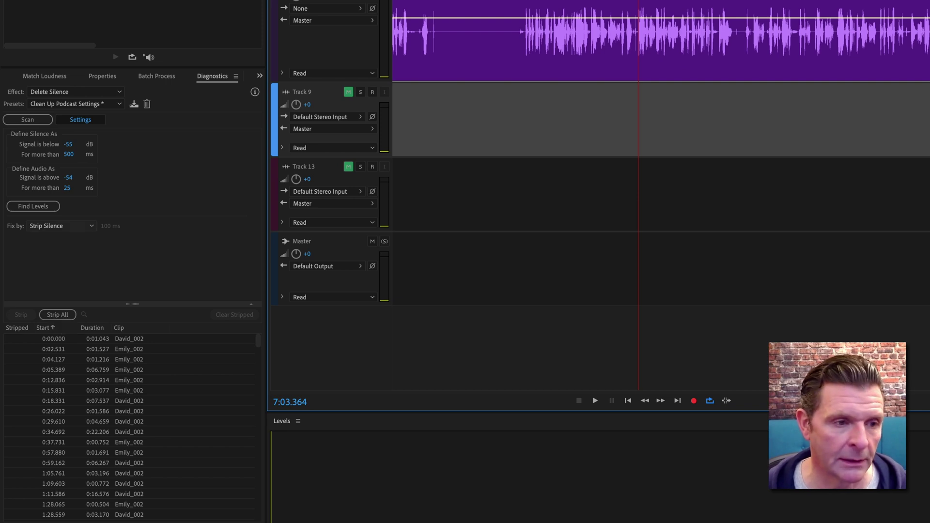
left_click(79, 227)
left_click(73, 237)
left_click(73, 314)
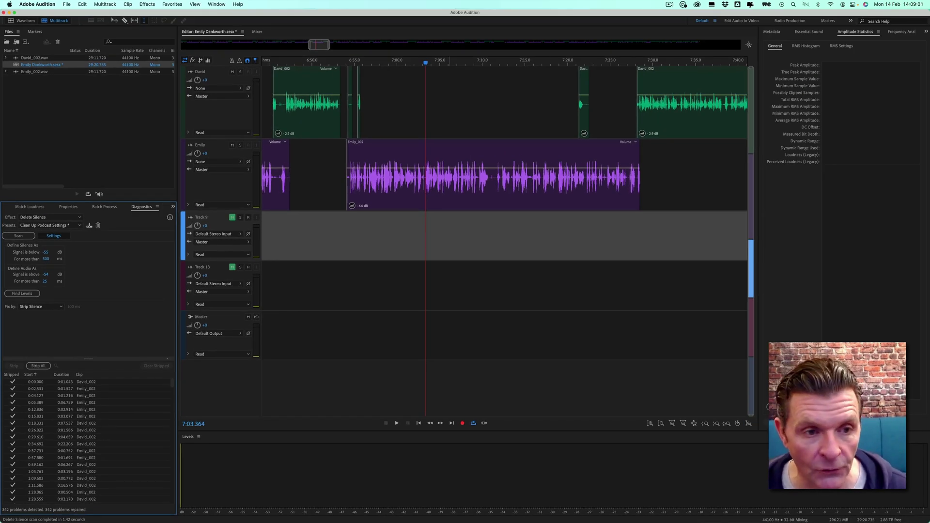
- Extend the ends of the second voice track's clips near 7:28 and 8:00 slightly
left_click_drag(640, 158, 648, 157)
scroll(637, 164, "down", 10)
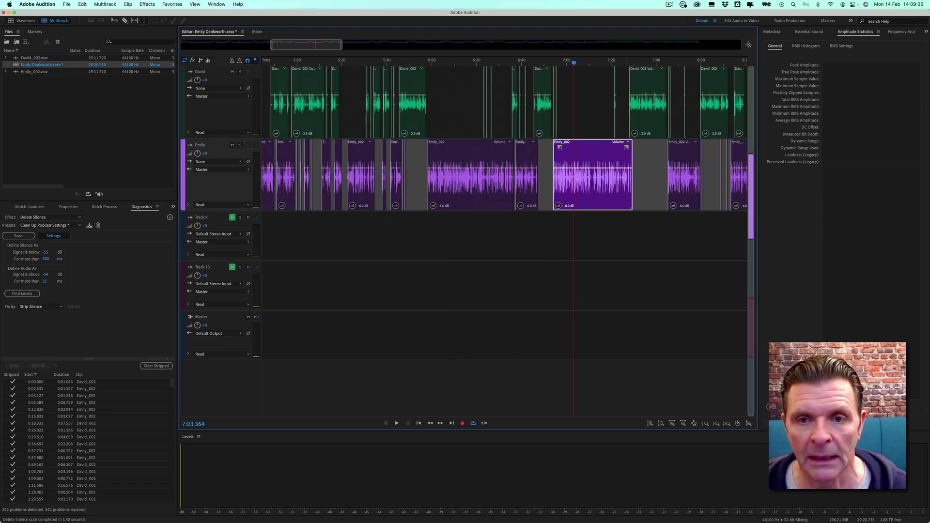
scroll(660, 165, "up", 5)
scroll(672, 156, "up", 2)
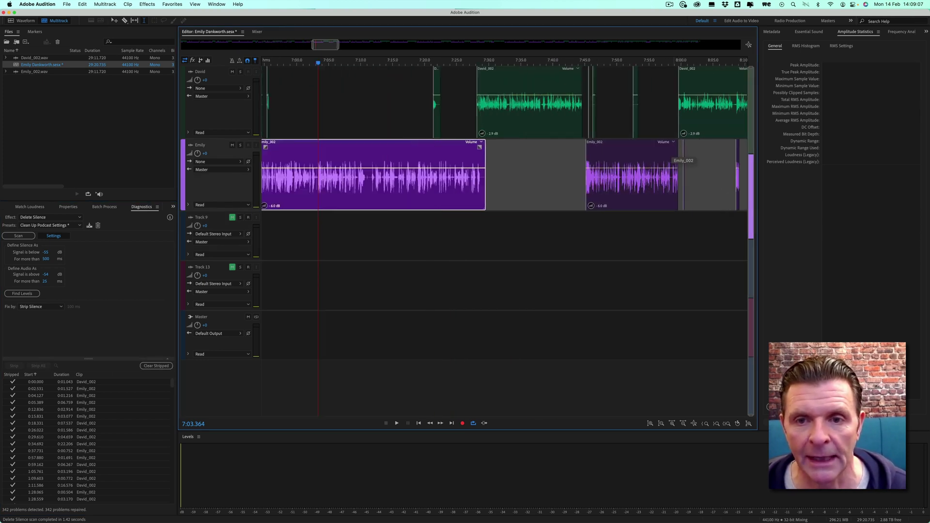
left_click_drag(678, 156, 681, 156)
scroll(501, 156, "down", 5)
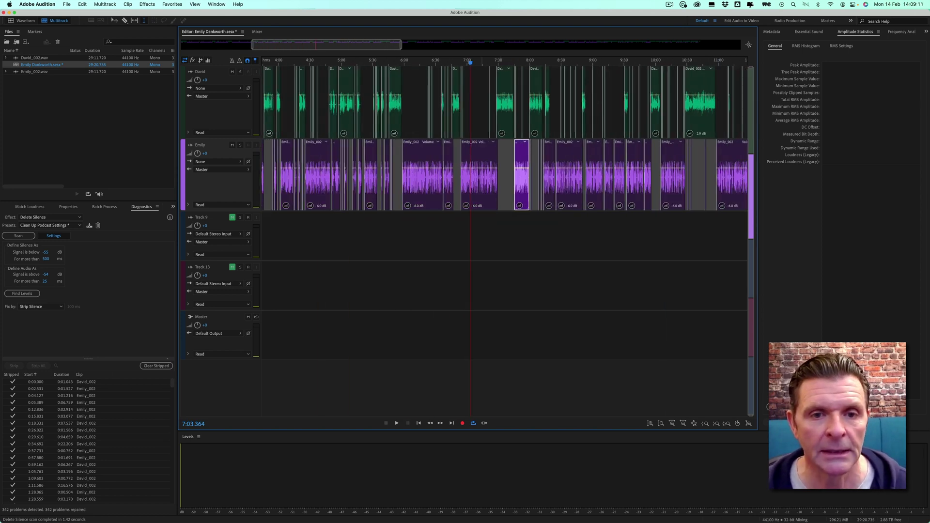